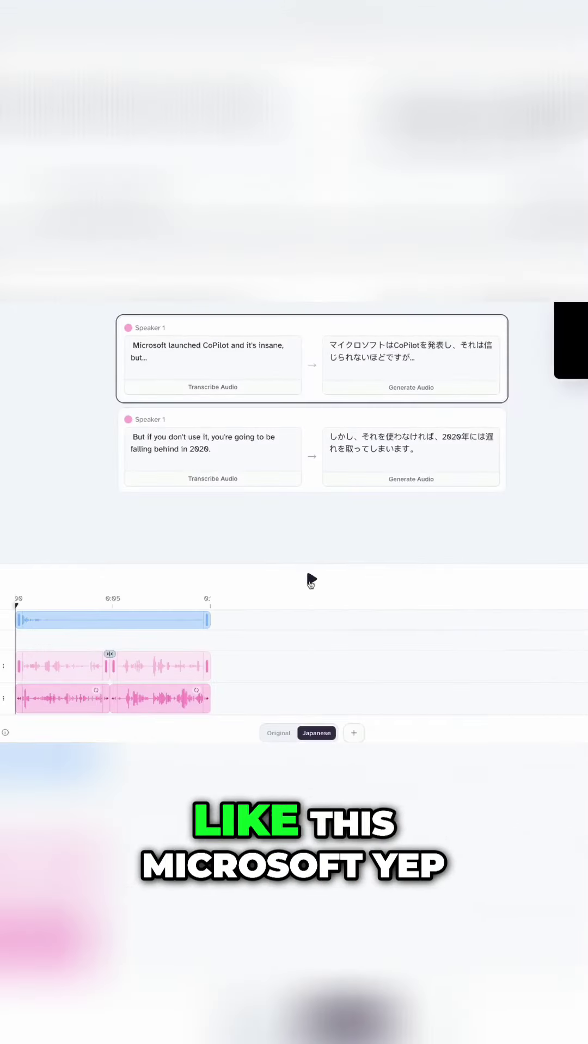
- Play back the Japanese dub of the two transcribed speaker lines
{"action": "left_click", "coordinate": [311, 582]}
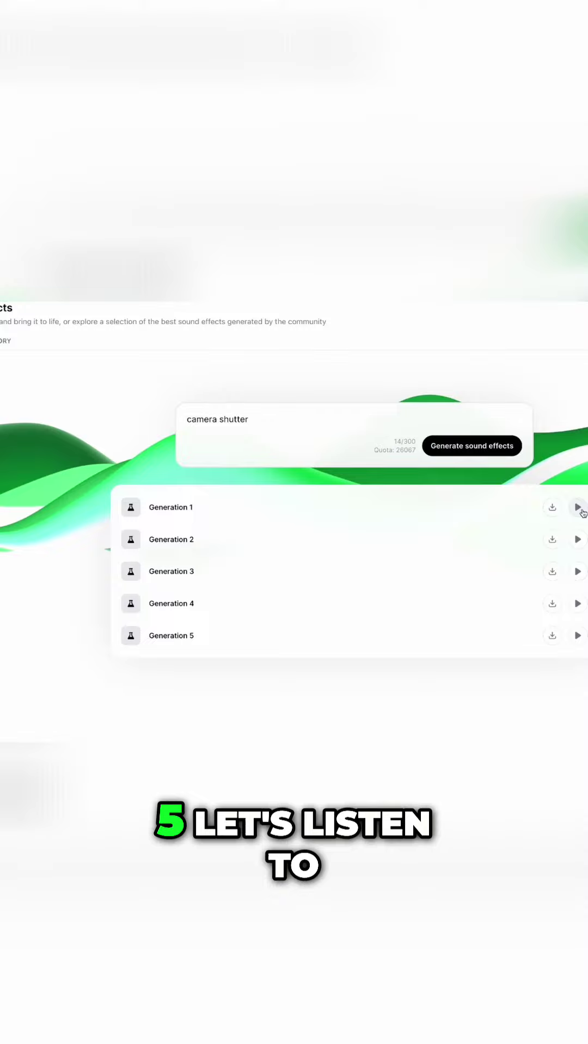
- Audition Generation 1 and Generation 2 of the 'camera shutter' sound effects
{"action": "left_click", "coordinate": [578, 508]}
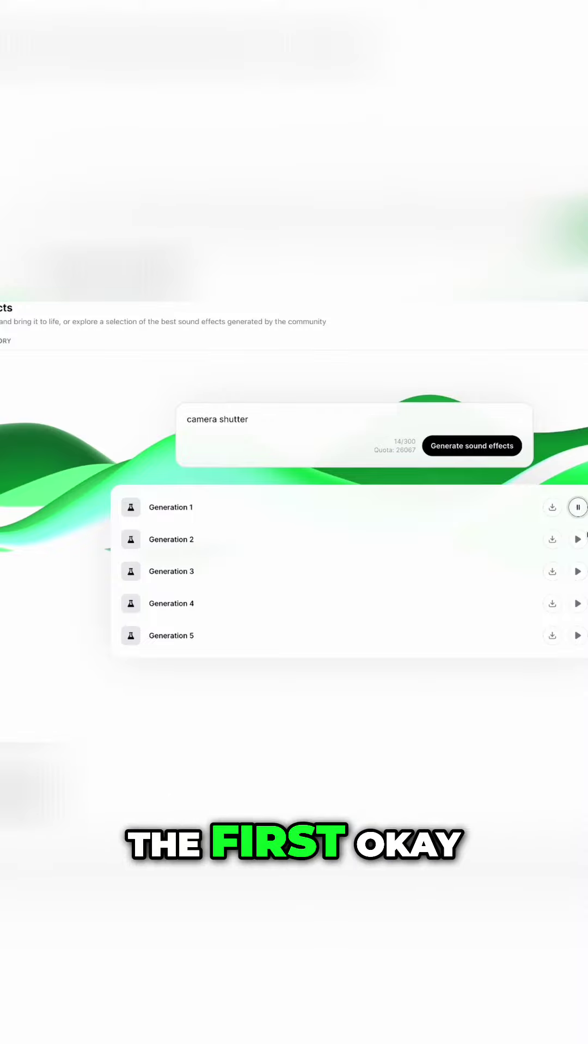
{"action": "left_click", "coordinate": [578, 541]}
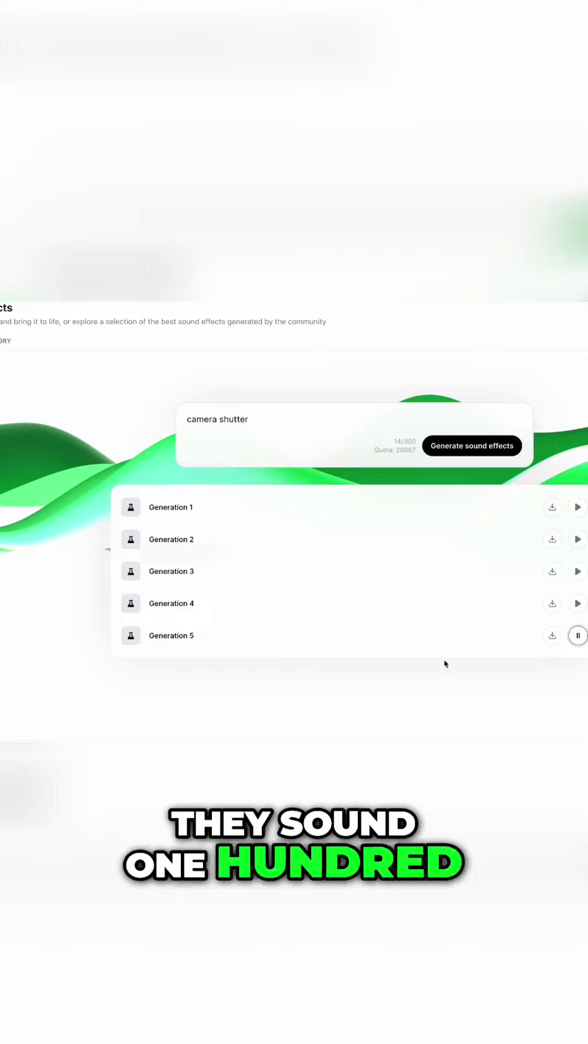
- Replace the prompt with 'cinematic hit' and generate a new set of sound effects
{"action": "triple_click", "coordinate": [287, 425]}
{"action": "type", "text": "cinematic hit"}
{"action": "left_click", "coordinate": [474, 454]}
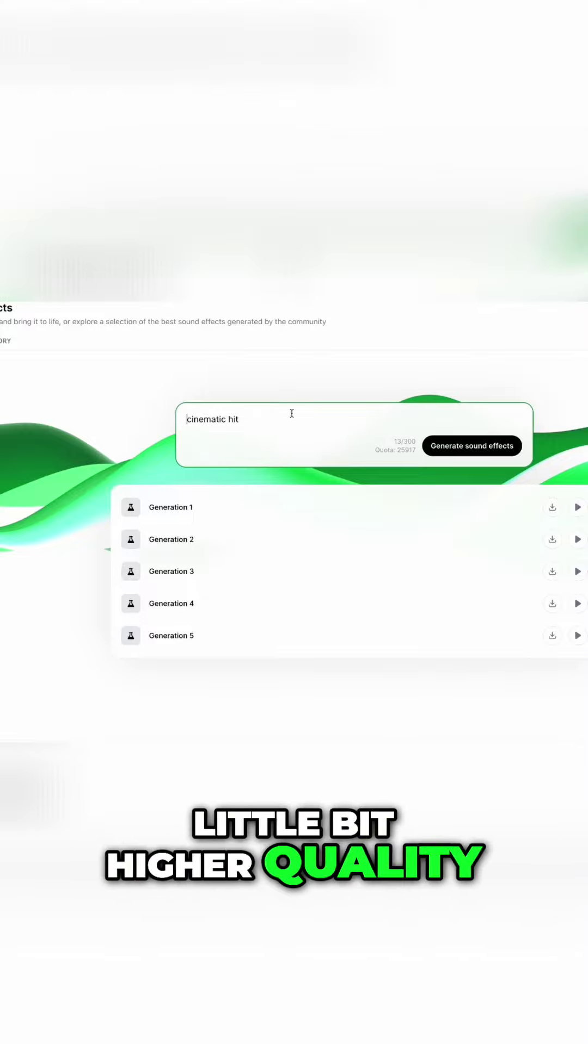
{"action": "type", "text": "keyboard typing"}
- Generate sound effects for the prompt 'keyboard typing'
{"action": "left_click", "coordinate": [450, 444]}
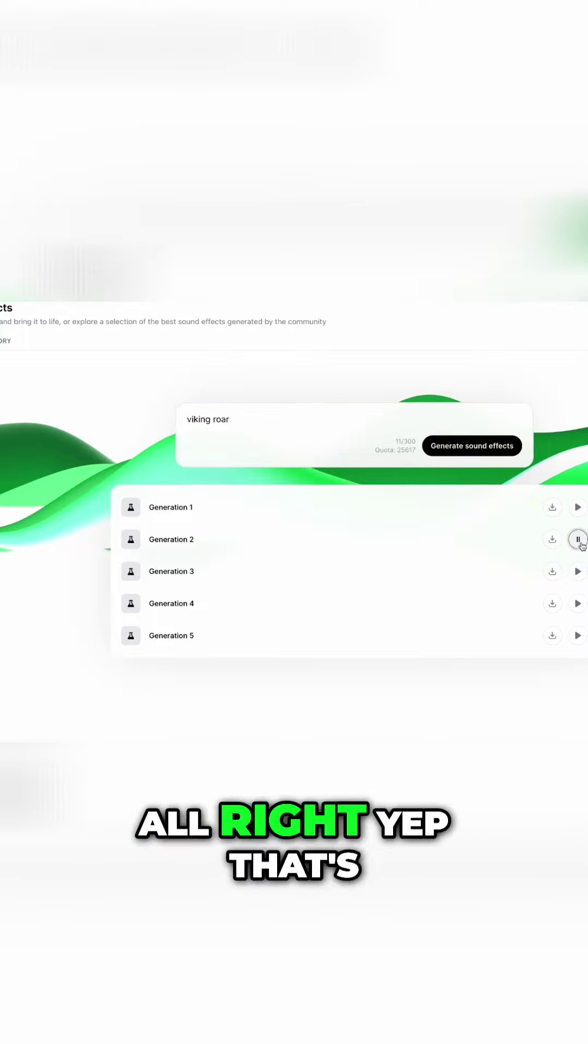
- Audition Generations 3, 4 and 5 of the 'viking roar' sound effects
{"action": "left_click", "coordinate": [577, 573]}
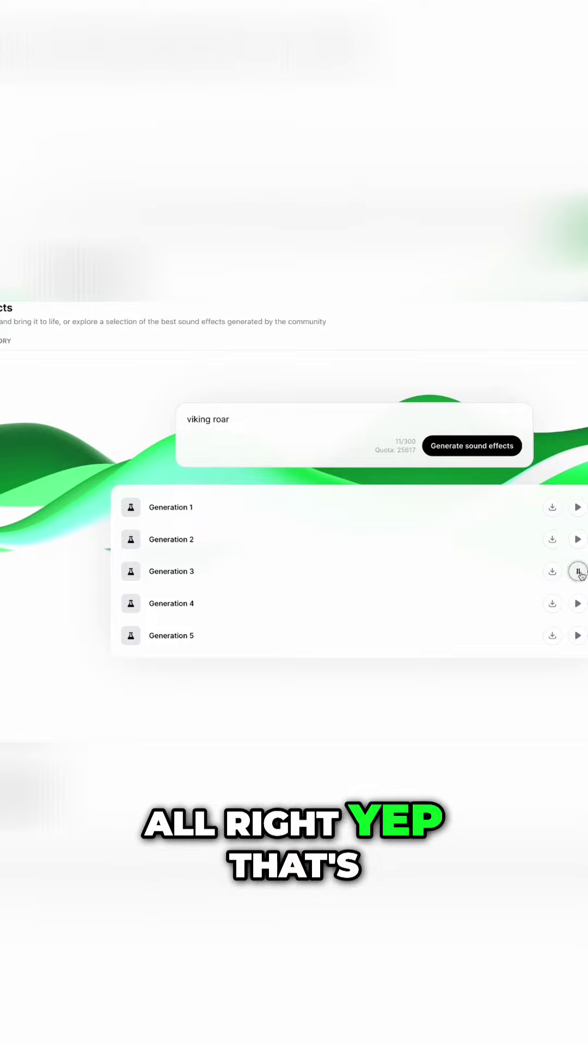
{"action": "left_click", "coordinate": [577, 604]}
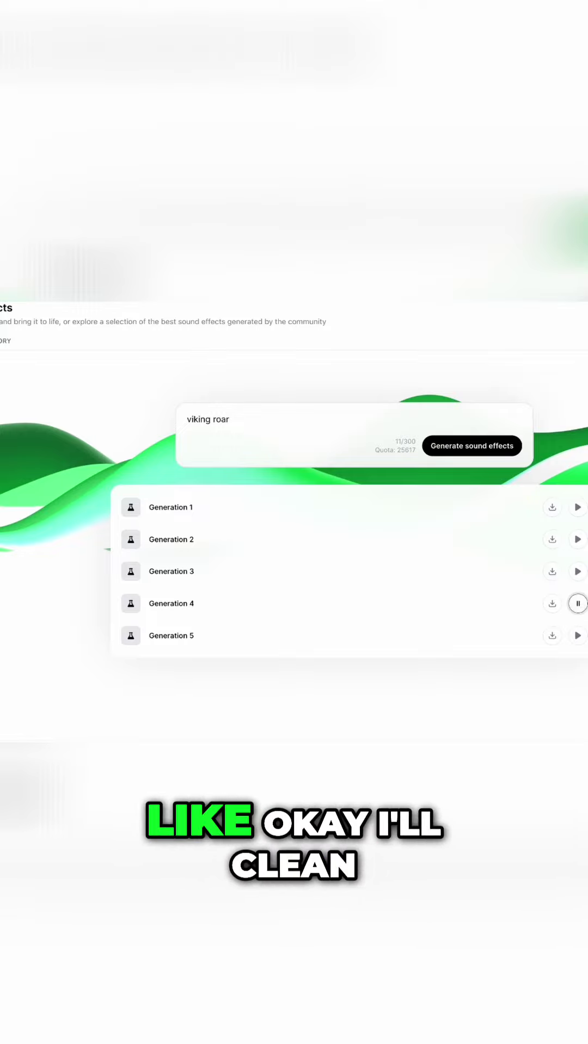
{"action": "left_click", "coordinate": [577, 637]}
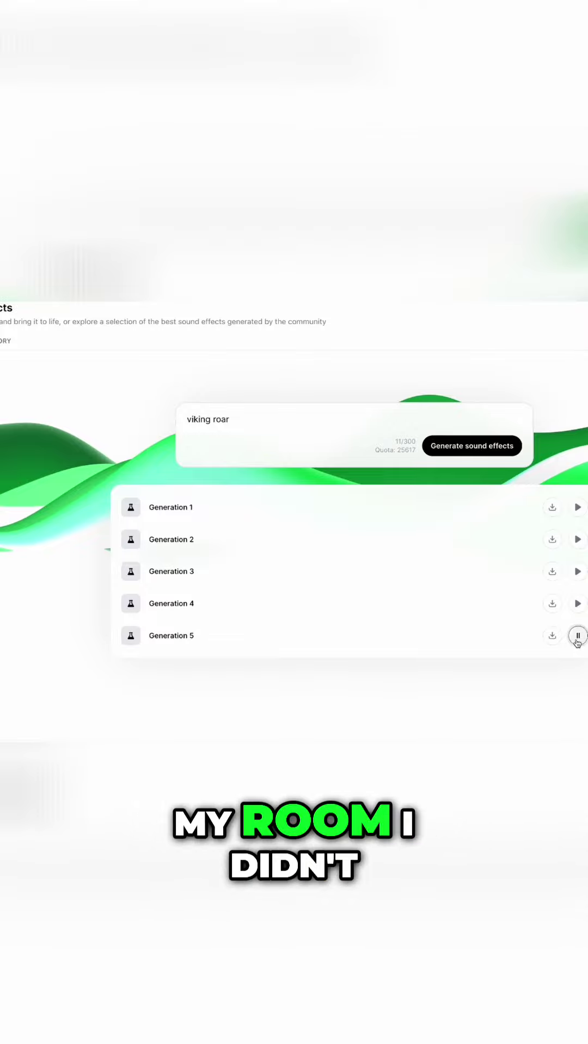